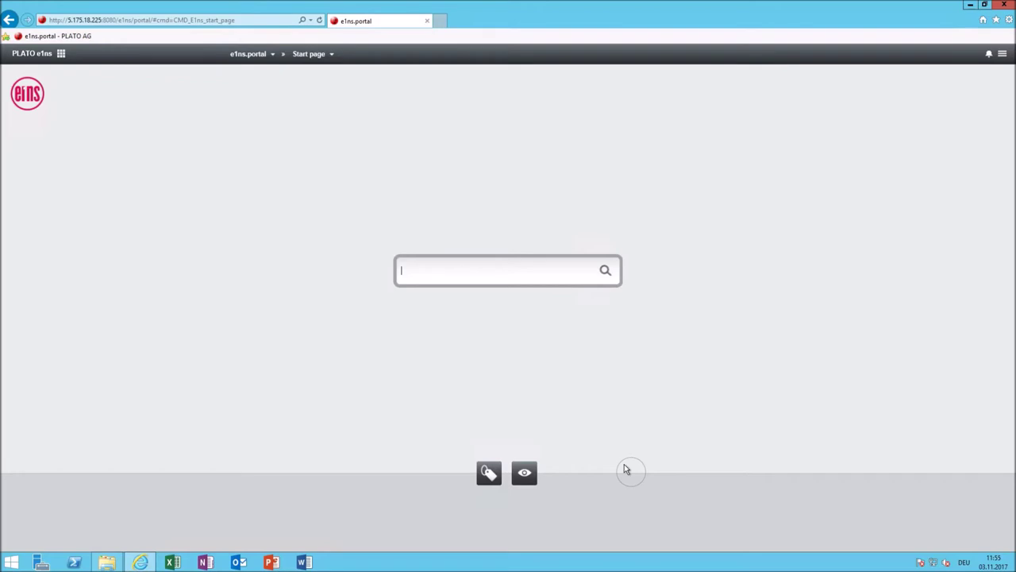
Search the portal for 'battery' to list its 4 system elements among 15 results
{"action": "type", "text": "battery"}
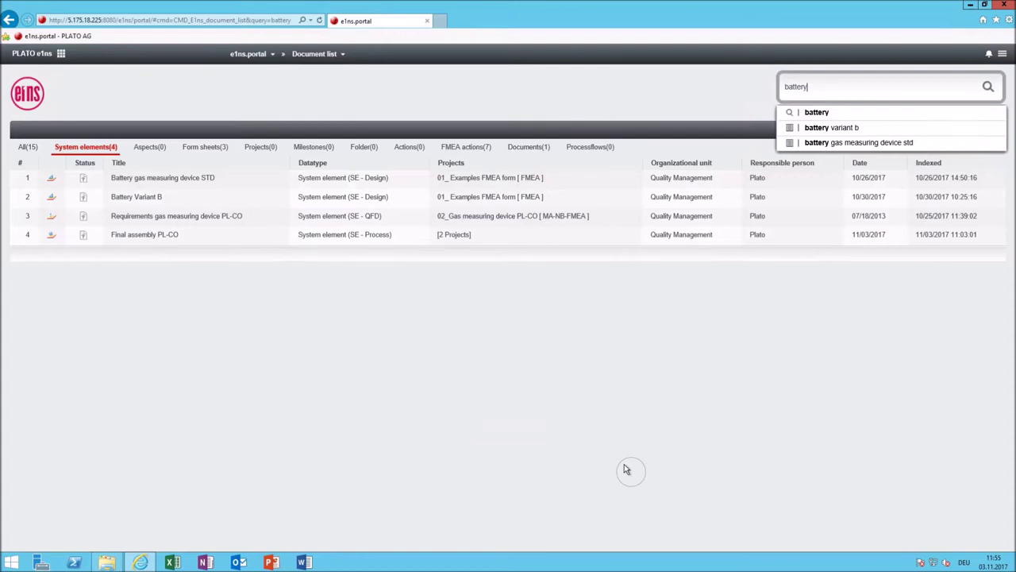
Switch to e1ns.methods and open the FMEA 4th Edition risk analysis for Housing cover (ASM)
{"action": "left_click", "coordinate": [63, 55]}
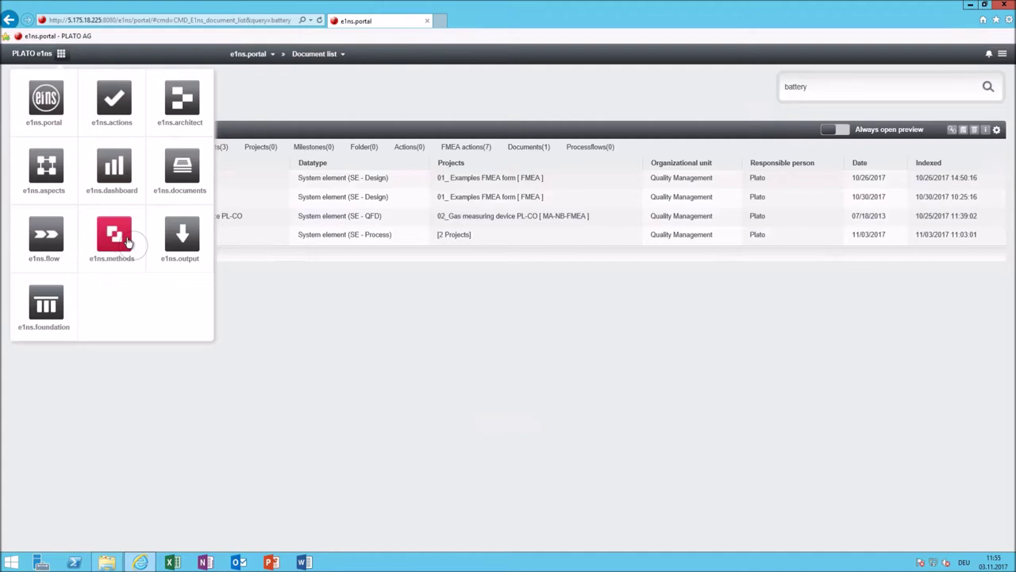
{"action": "left_click", "coordinate": [127, 242]}
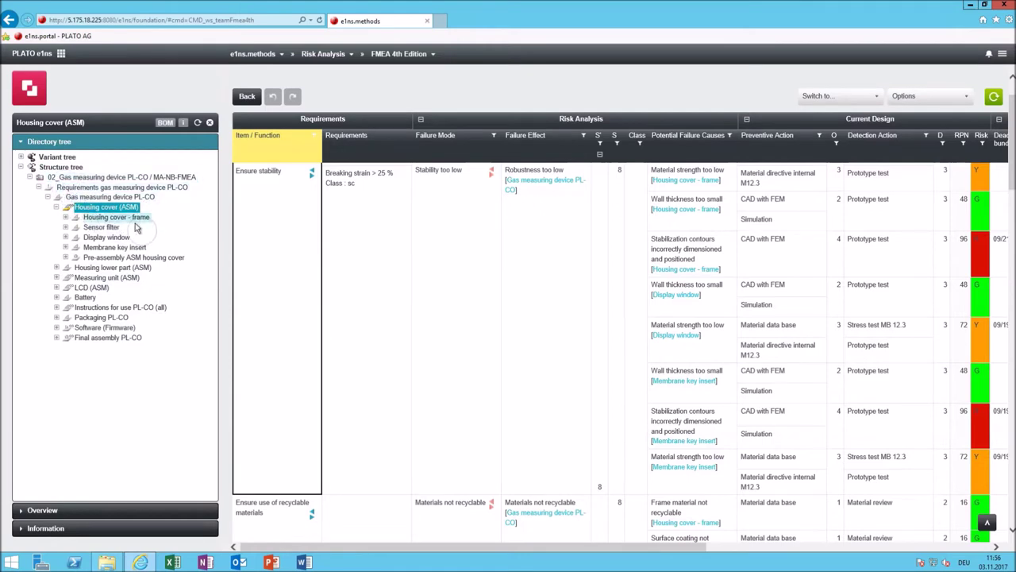
{"action": "left_click", "coordinate": [165, 211]}
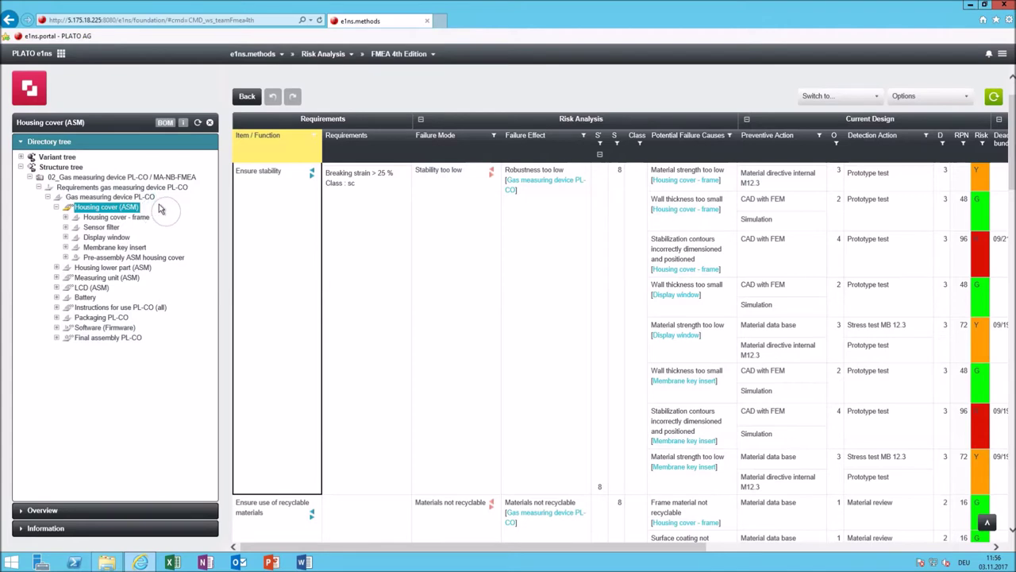
Switch to e1ns.architect and select the Ensure material strength function in the Housing cover (ASM) matrix
{"action": "left_click", "coordinate": [282, 59]}
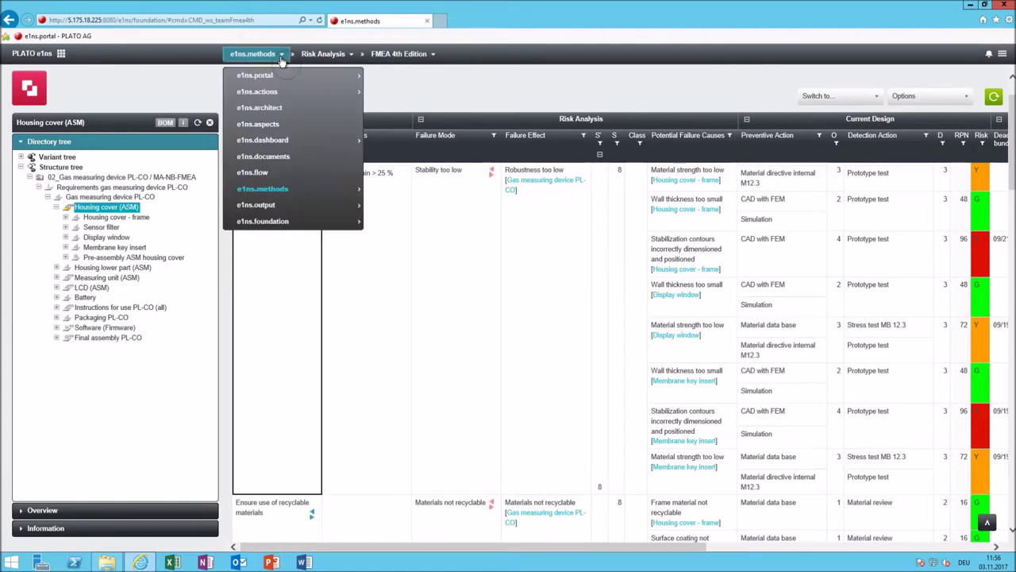
{"action": "left_click", "coordinate": [266, 110]}
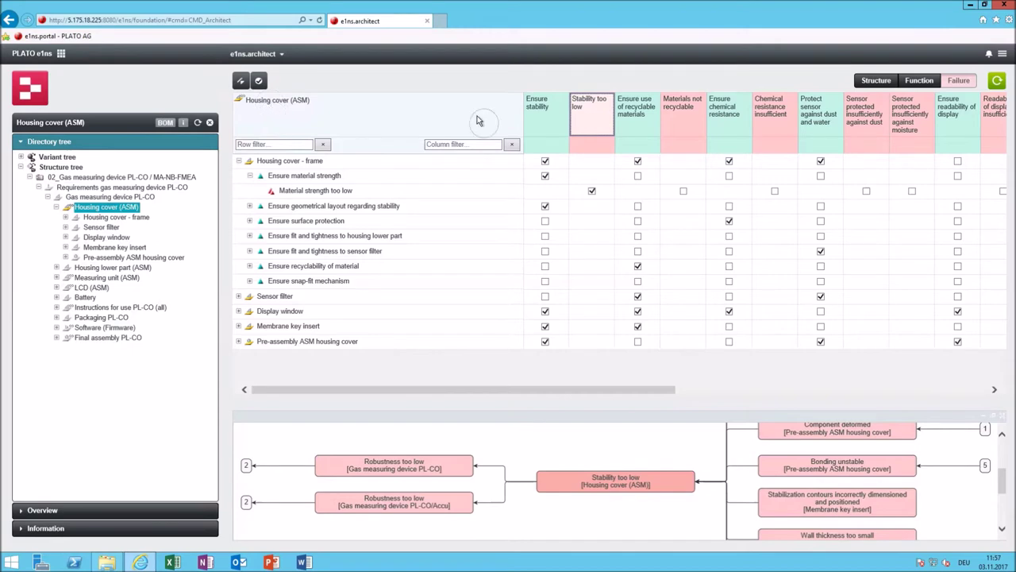
{"action": "left_click", "coordinate": [550, 83]}
{"action": "left_click", "coordinate": [555, 106]}
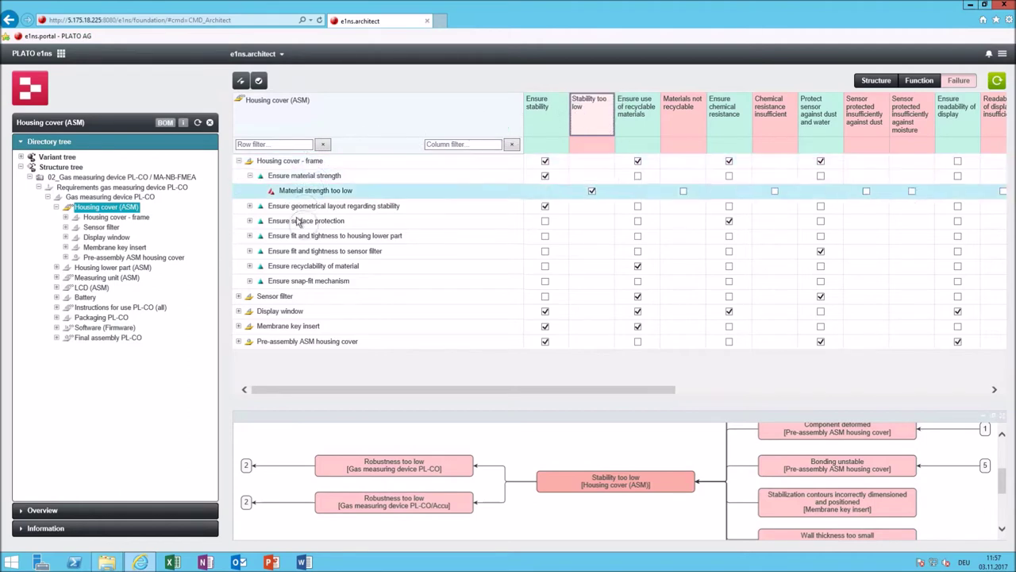
{"action": "left_click", "coordinate": [325, 175]}
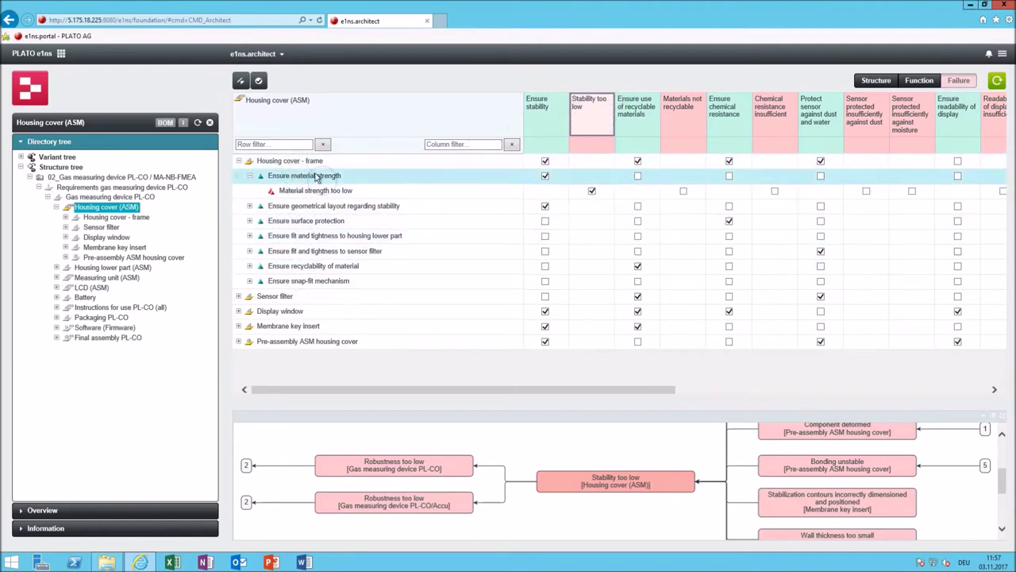
Link 'Material strength too low' to 'Sensor protected insufficiently against dust' in the failure matrix
{"action": "left_click", "coordinate": [476, 197]}
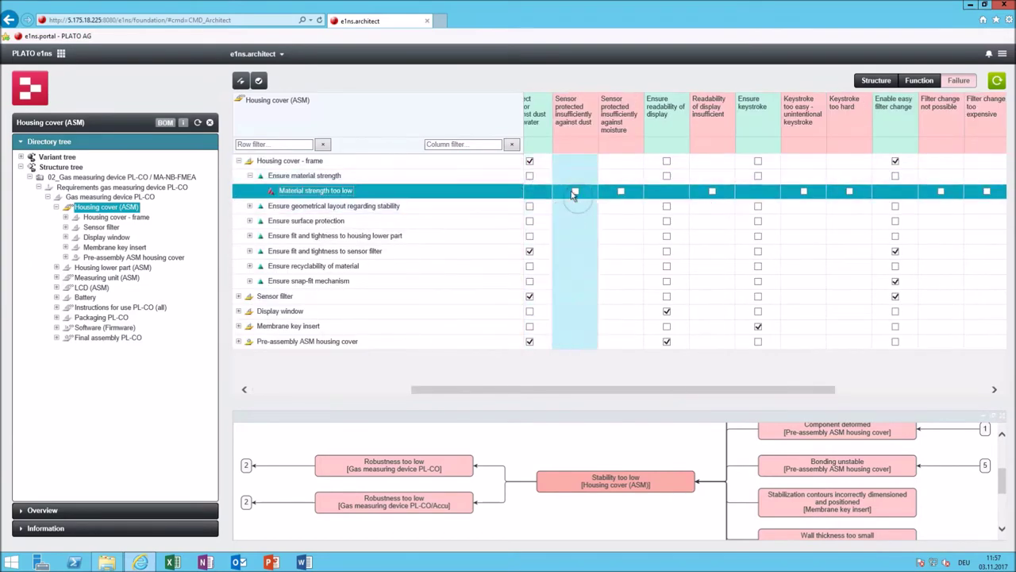
{"action": "left_click", "coordinate": [575, 192]}
{"action": "left_click", "coordinate": [575, 192]}
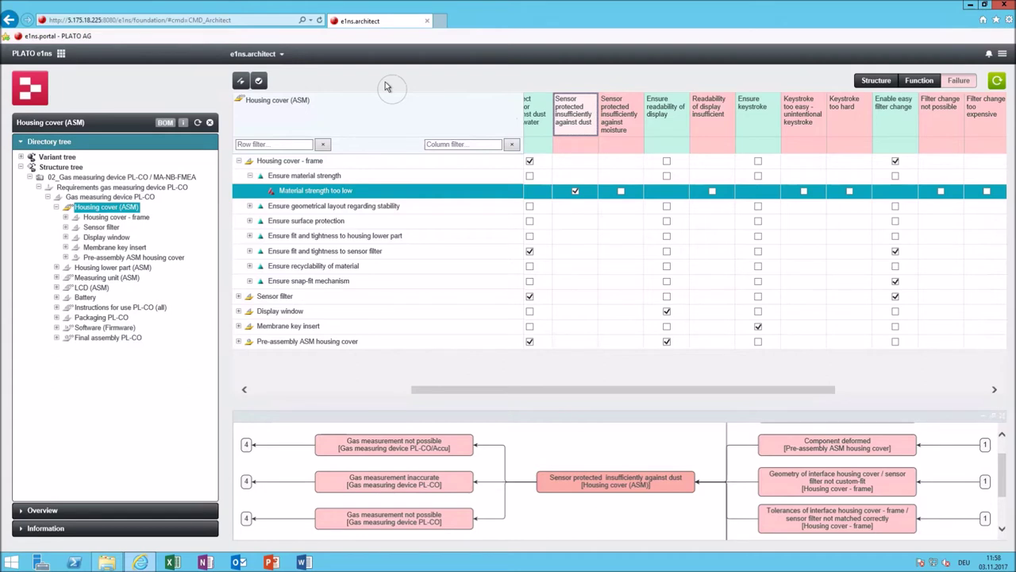
{"action": "left_click", "coordinate": [282, 56]}
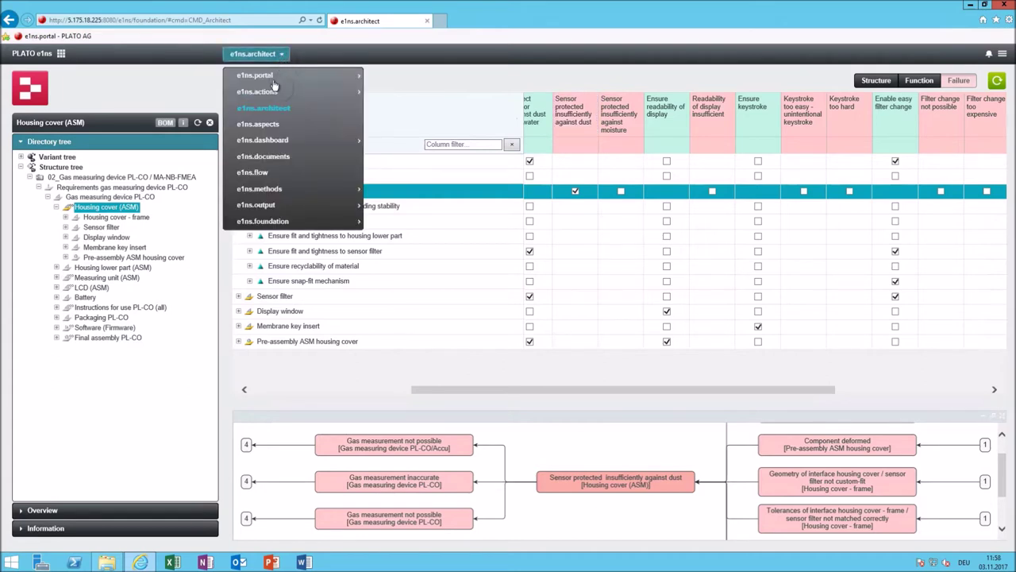
Switch to e1ns.aspects to display the Housing cover (ASM) block diagram
{"action": "left_click", "coordinate": [284, 127]}
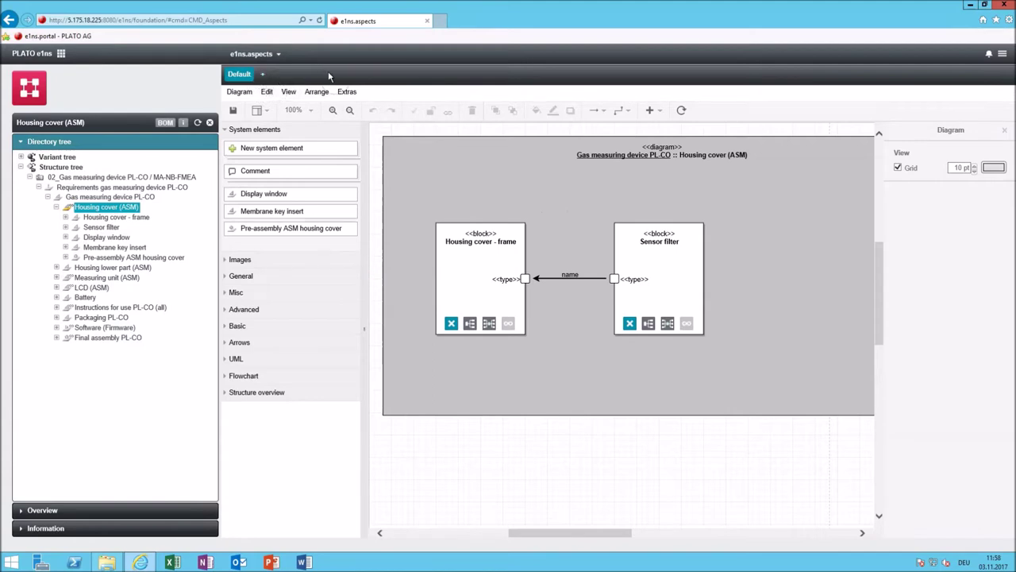
{"action": "left_click", "coordinate": [563, 217]}
Expand the General shapes library and drag a shape toward the Housing cover diagram canvas
{"action": "left_click", "coordinate": [242, 274]}
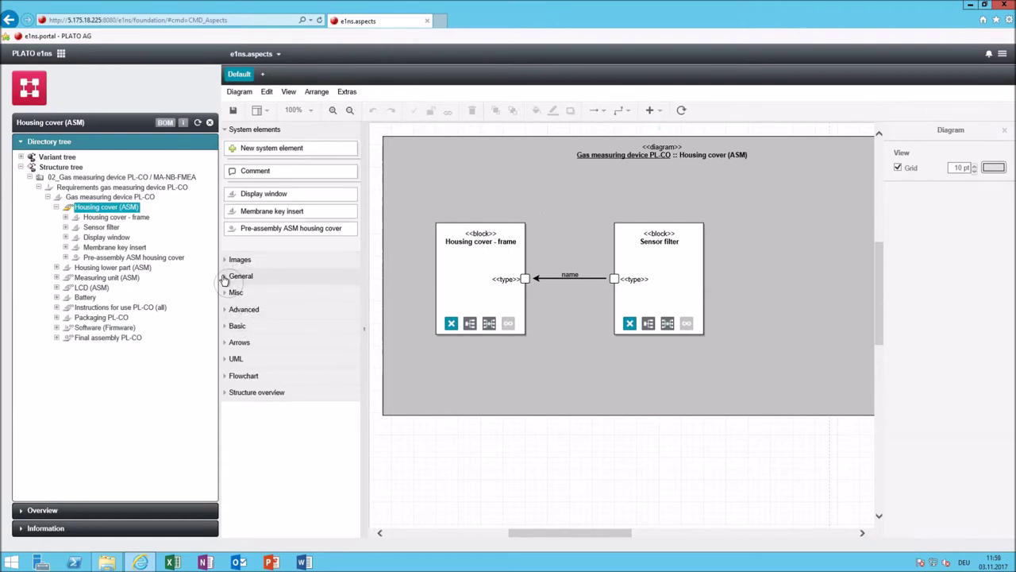
{"action": "left_click", "coordinate": [224, 277]}
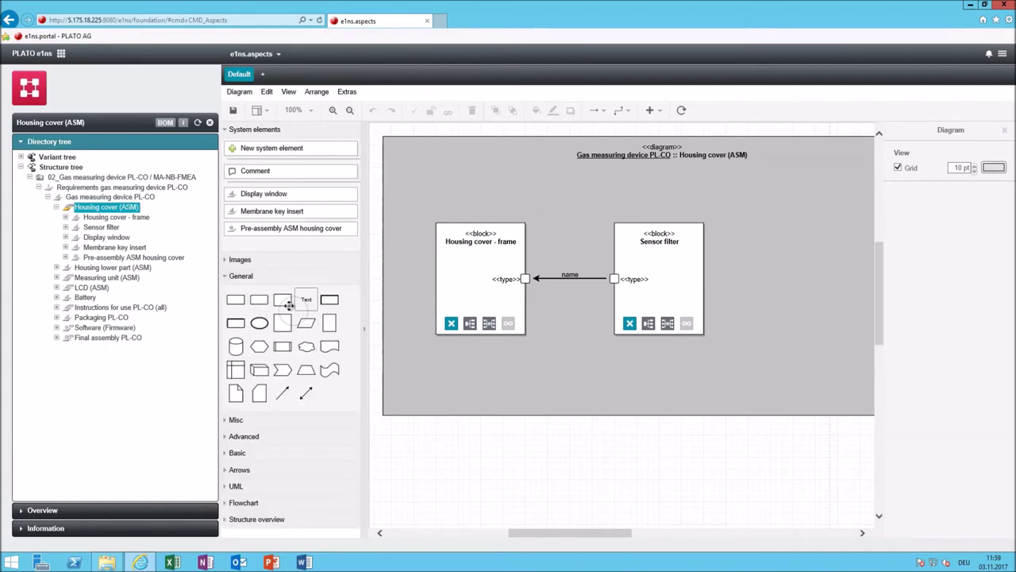
{"action": "left_click_drag", "start_coordinate": [283, 346], "coordinate": [553, 379]}
Go to e1ns.foundation > Nets and display the failure net for 'Stability too low'
{"action": "left_click", "coordinate": [280, 55]}
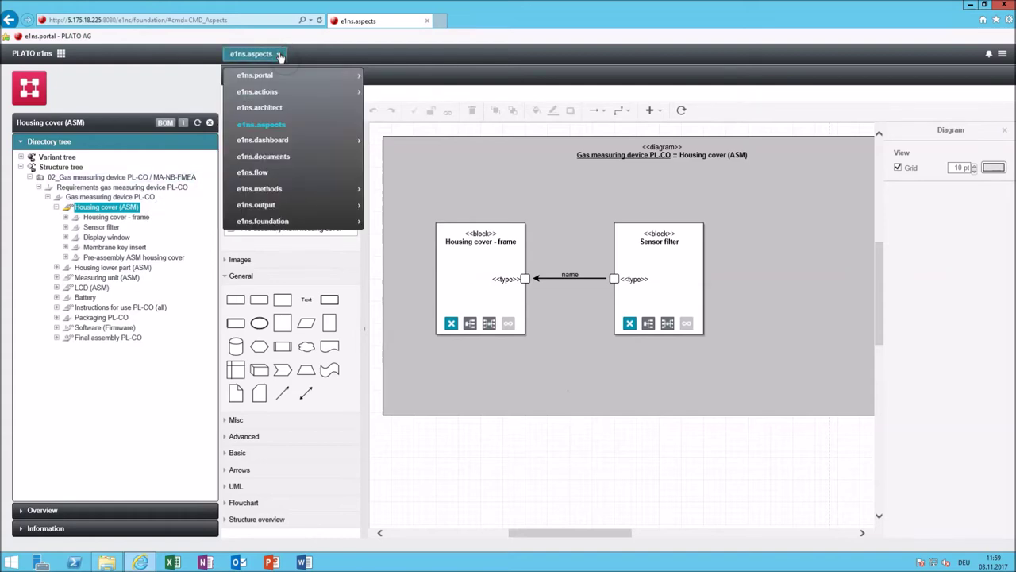
{"action": "left_click", "coordinate": [305, 226]}
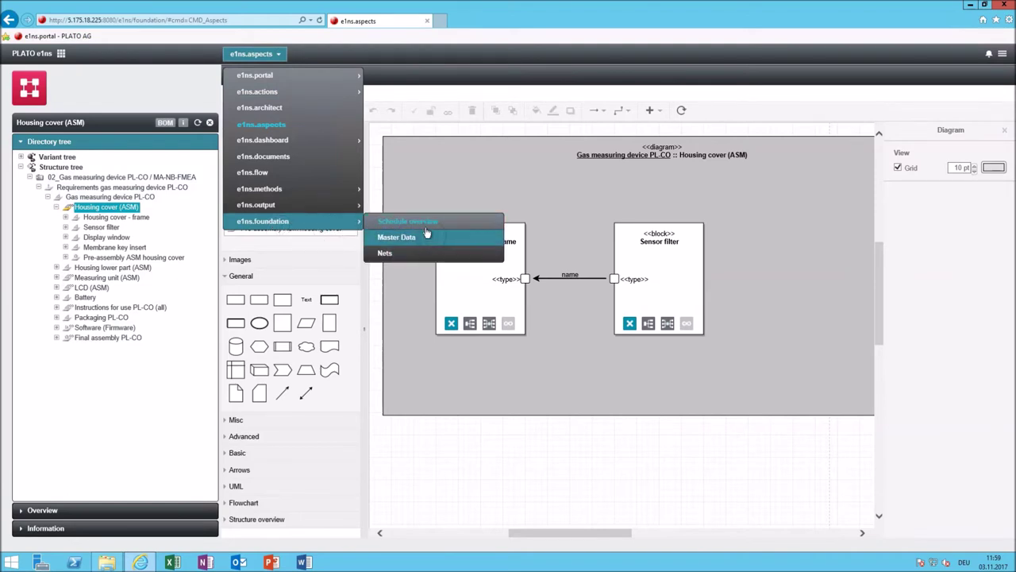
{"action": "left_click", "coordinate": [393, 252]}
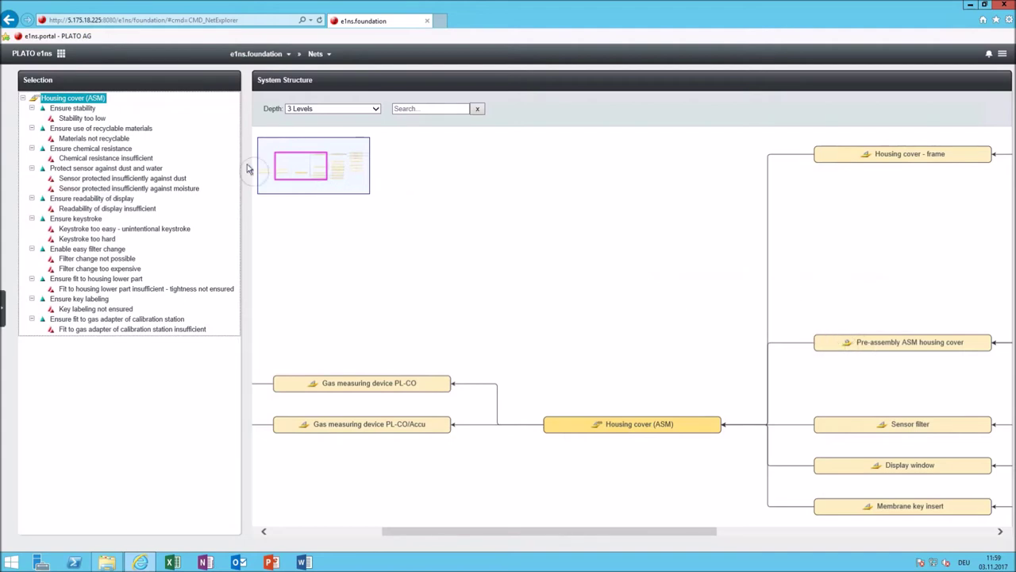
{"action": "left_click", "coordinate": [80, 117]}
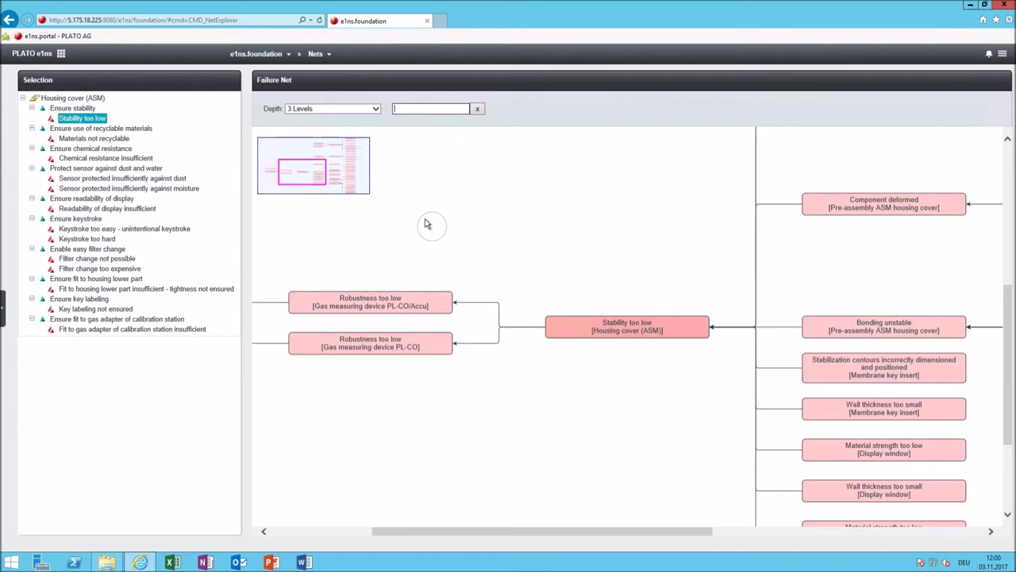
Open the Schedule overview of personal tasks and select Housing cover (ASM) in the directory tree
{"action": "left_click", "coordinate": [329, 55]}
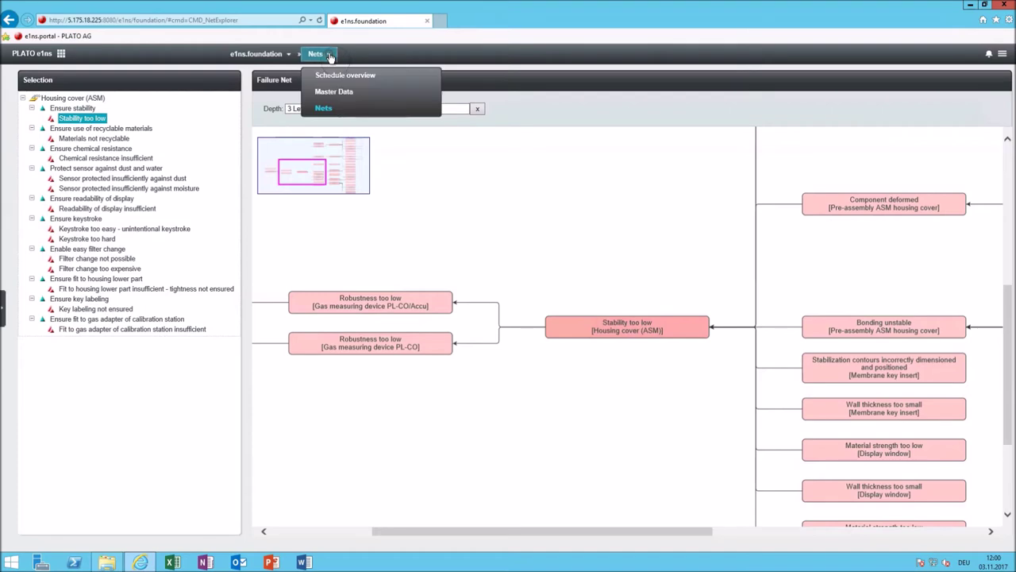
{"action": "left_click", "coordinate": [374, 77]}
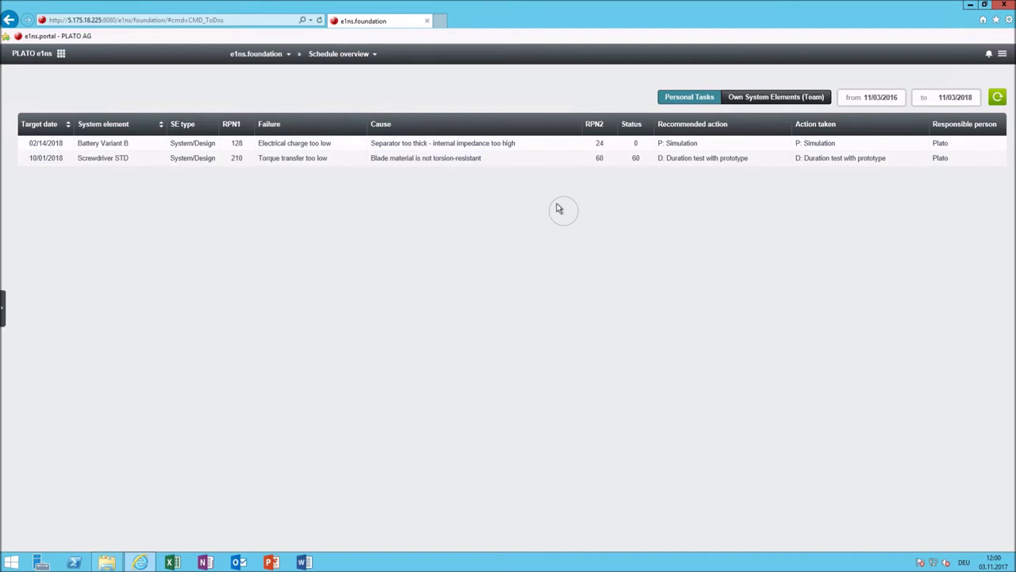
{"action": "left_click", "coordinate": [3, 302]}
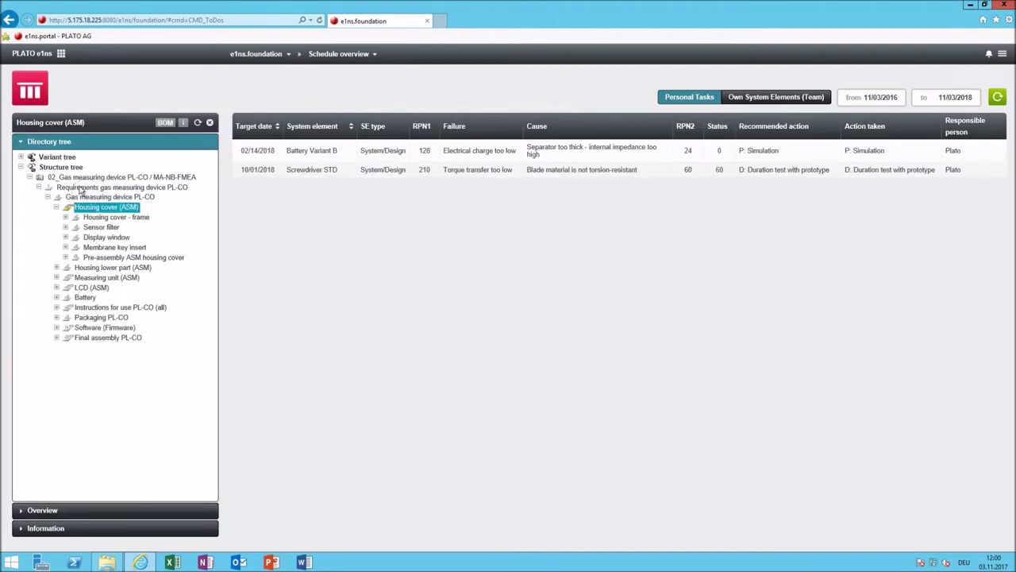
{"action": "left_click", "coordinate": [147, 208]}
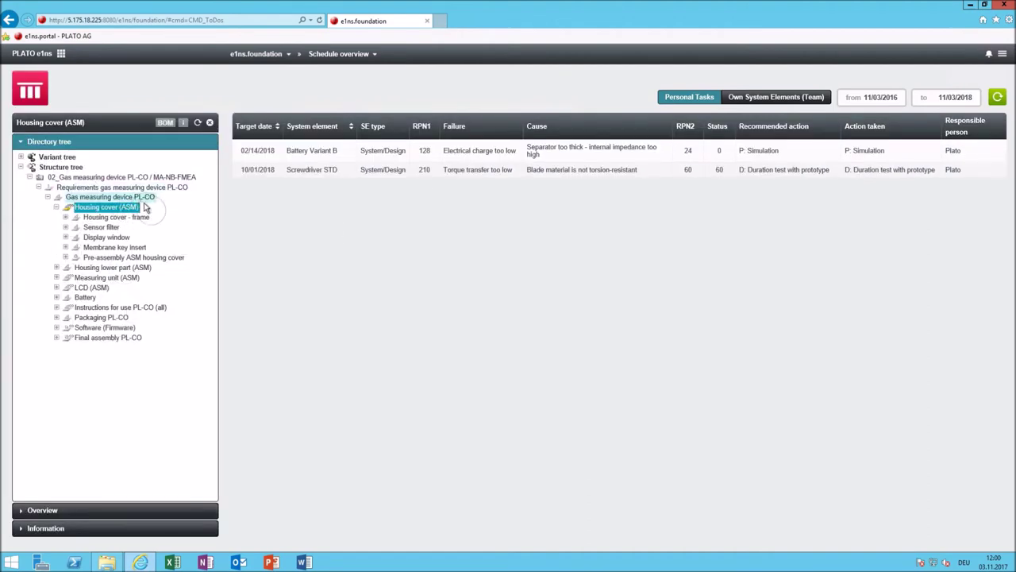
{"action": "left_click", "coordinate": [290, 56]}
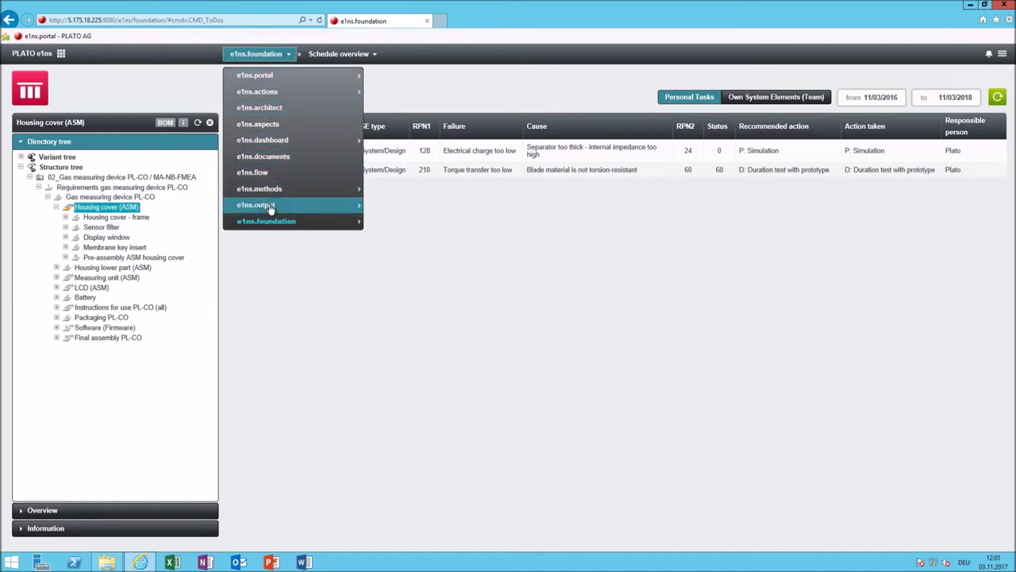
{"action": "mouse_move", "coordinate": [270, 208]}
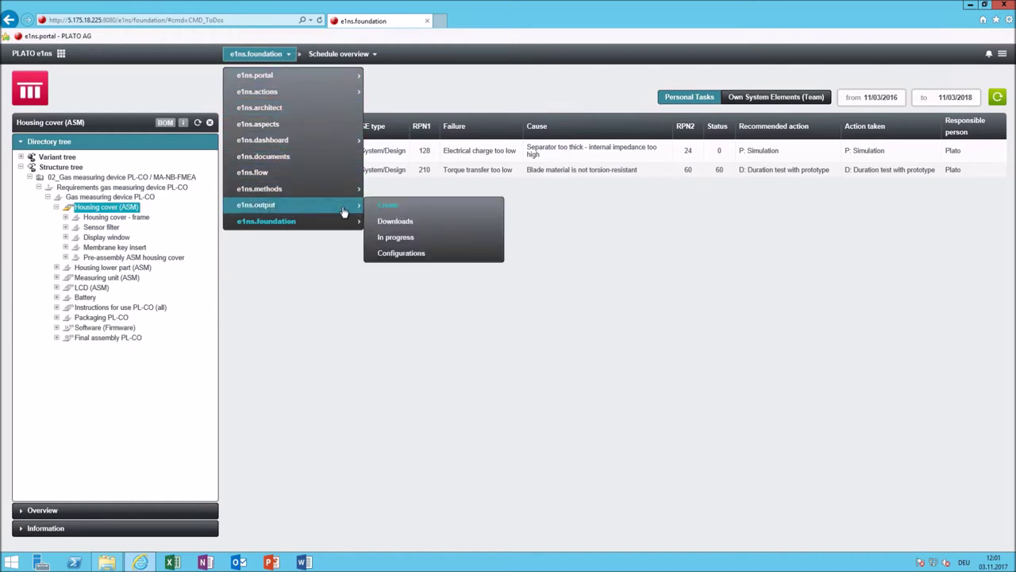
Open e1ns.output > Create for Housing cover (ASM) and choose FMEA Output as the output format
{"action": "left_click", "coordinate": [389, 208]}
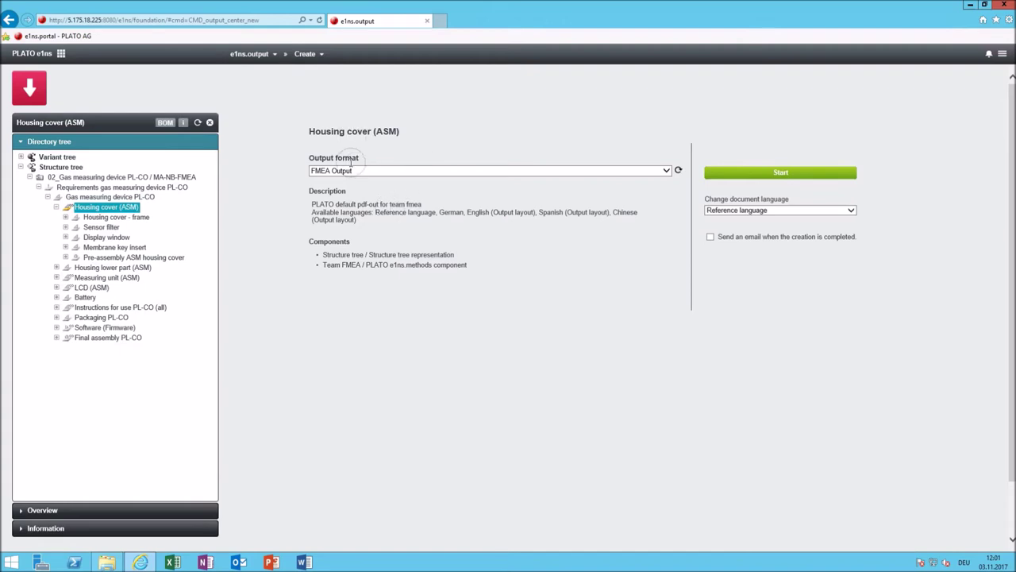
{"action": "left_click", "coordinate": [667, 172]}
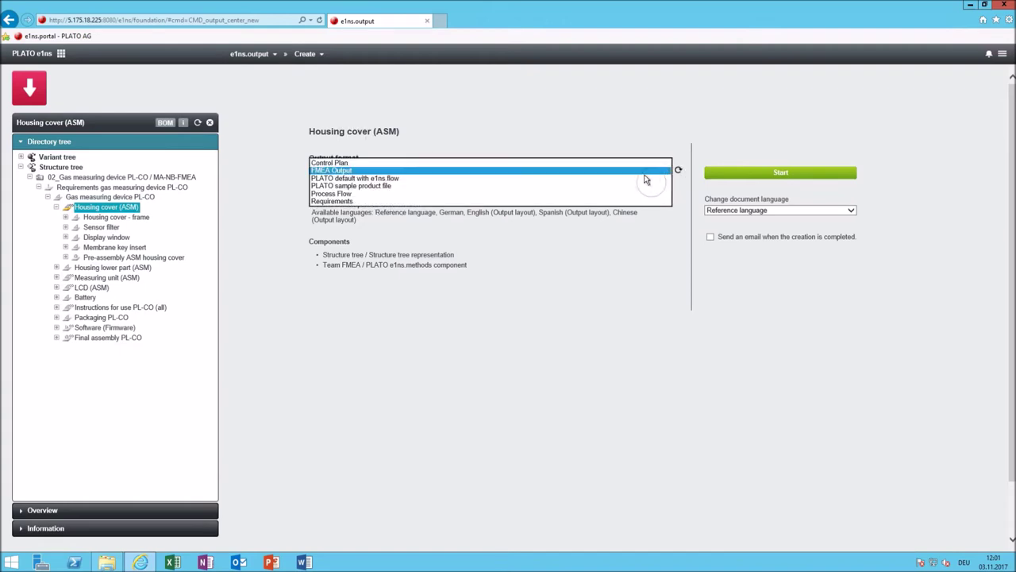
{"action": "left_click", "coordinate": [500, 171]}
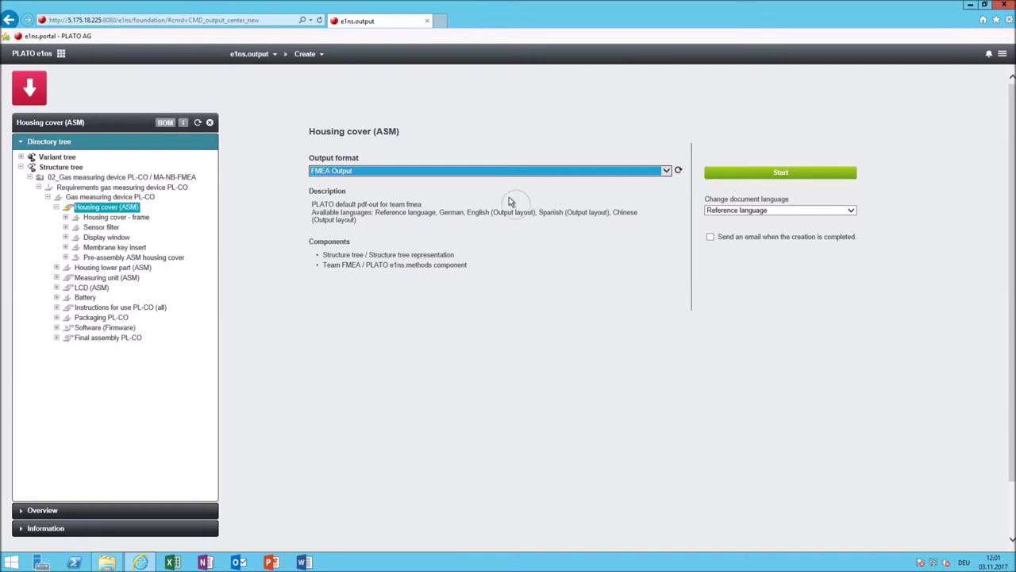
{"action": "left_click", "coordinate": [274, 56]}
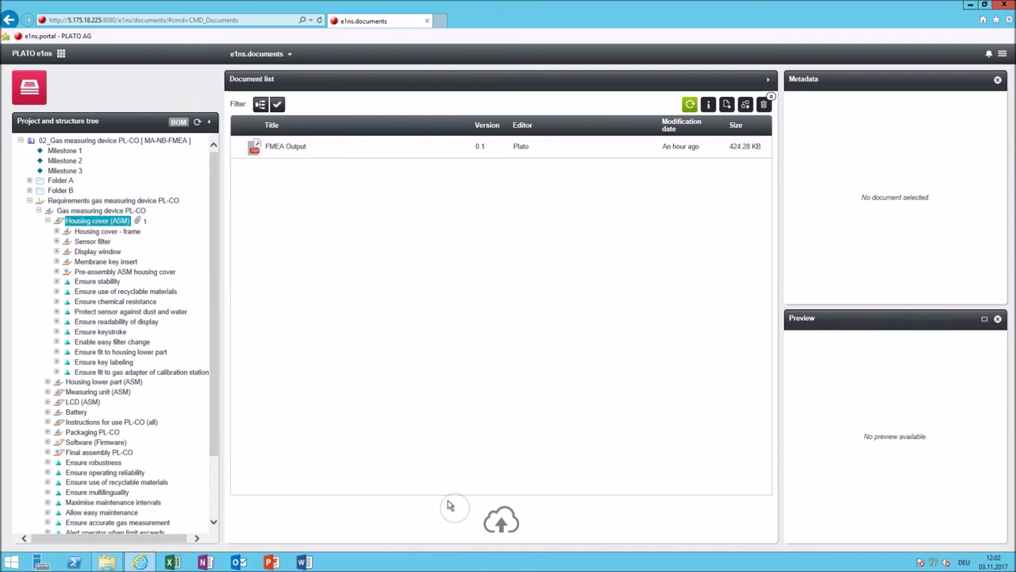
View the Housing cover (ASM) document list with its single FMEA Output PDF, version 0.1
{"action": "mouse_move", "coordinate": [292, 152]}
{"action": "left_click", "coordinate": [293, 54]}
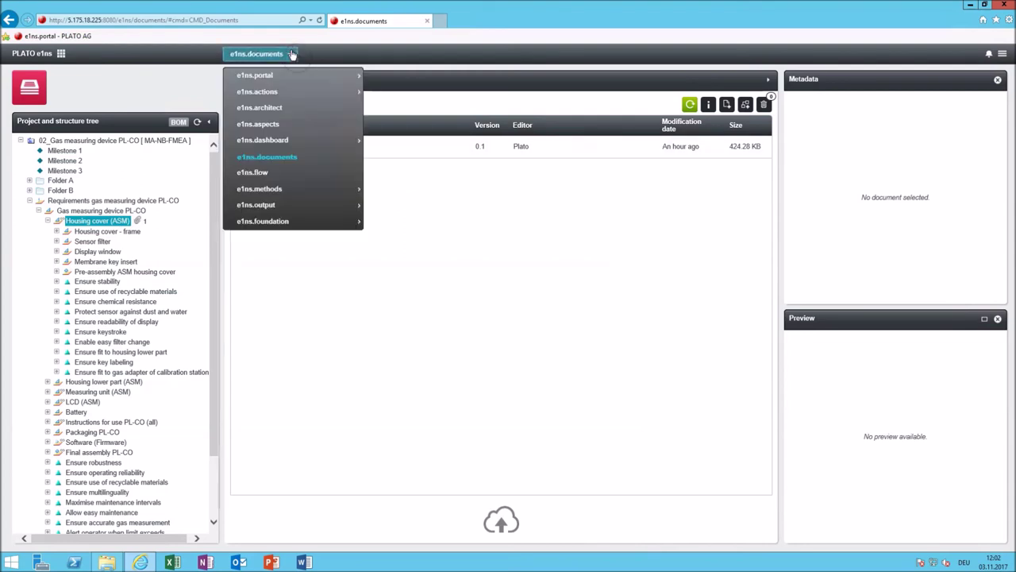
Show the e1ns.flow process chart for Final assembly PL-CO and expand its system element functions
{"action": "left_click", "coordinate": [273, 177]}
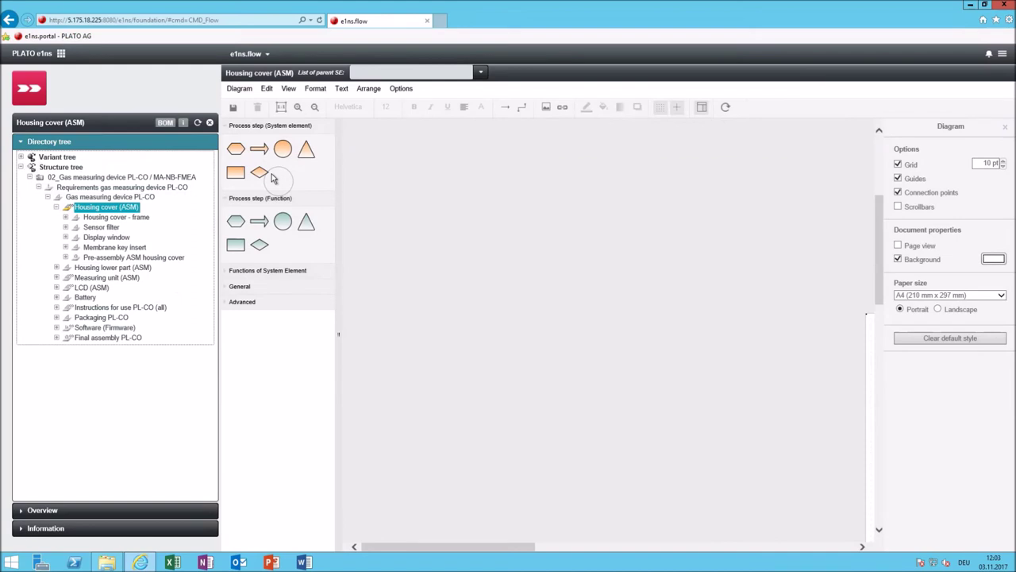
{"action": "left_click", "coordinate": [101, 339]}
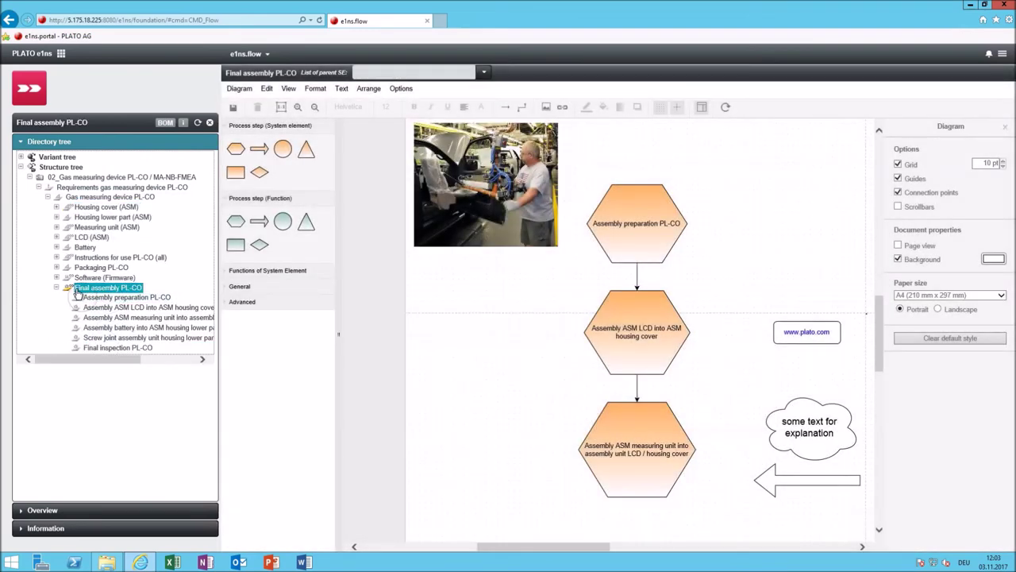
{"action": "left_click", "coordinate": [242, 303]}
{"action": "left_click", "coordinate": [226, 272]}
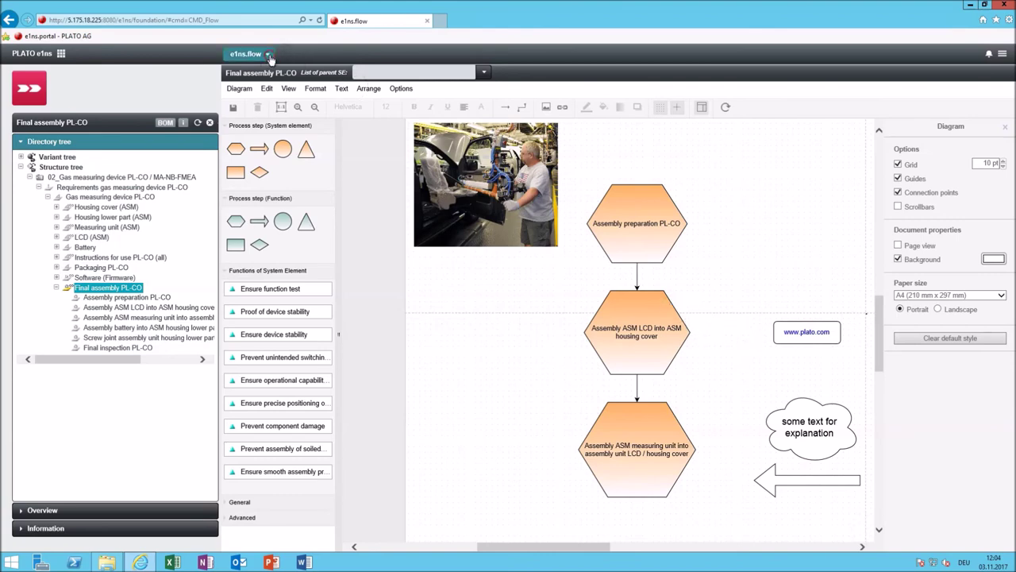
{"action": "left_click", "coordinate": [269, 54]}
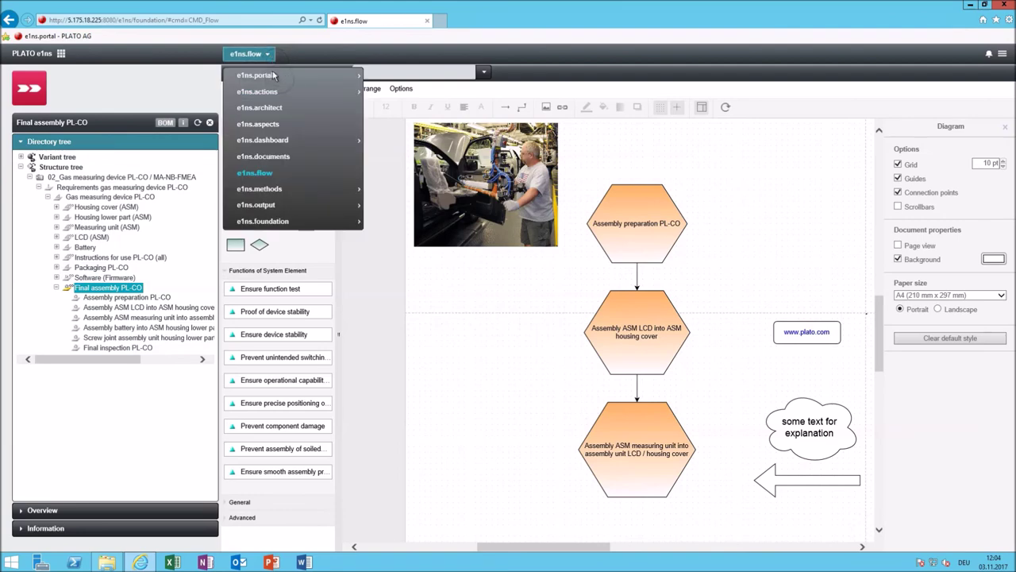
Open the e1ns.dashboard 3 x 3 Risk Graph with initial and actual S×O matrices
{"action": "mouse_move", "coordinate": [280, 147]}
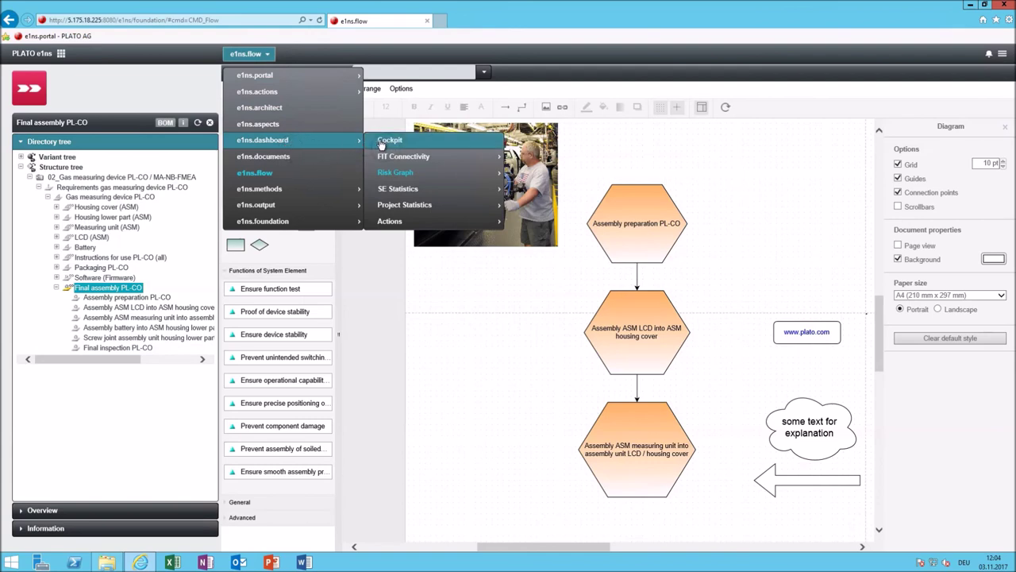
{"action": "mouse_move", "coordinate": [409, 183]}
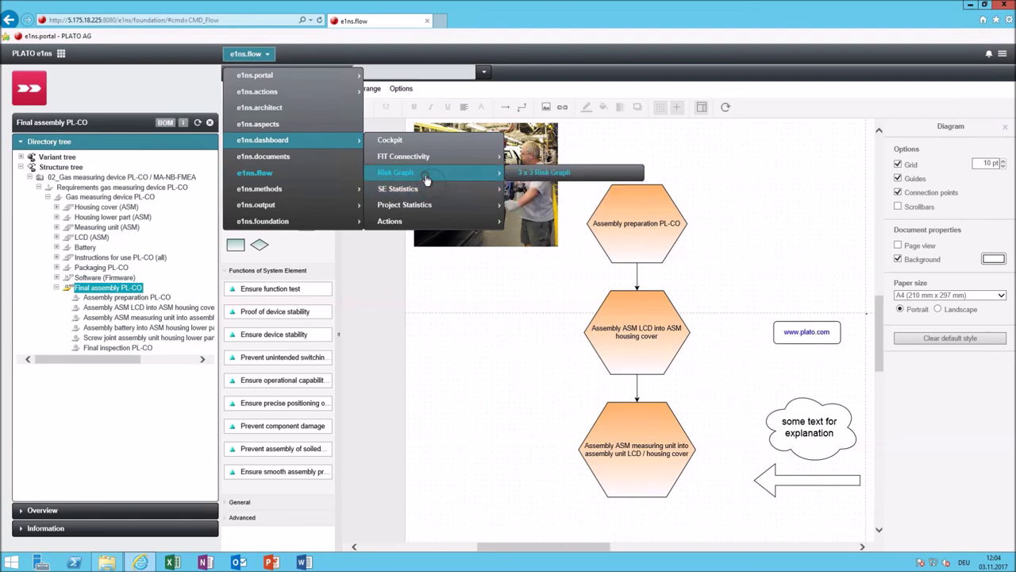
{"action": "left_click", "coordinate": [426, 181]}
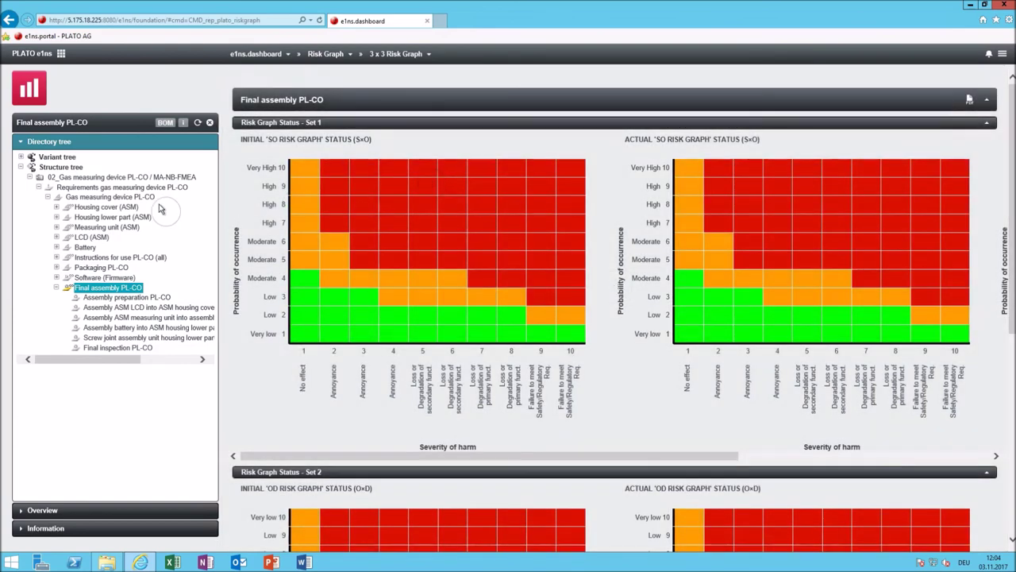
Switch the risk graph to Housing cover (ASM), showing 30 initial and 33 actual entries at severity 8
{"action": "left_click", "coordinate": [115, 206]}
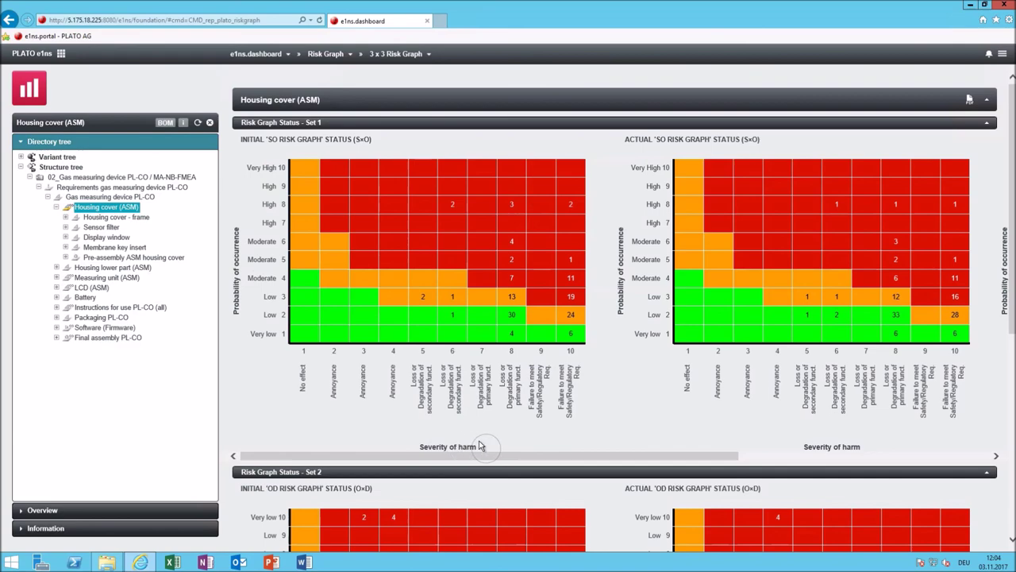
List the causes in the severity 8 / High 8 cell and select row 42, Enable easy filter change
{"action": "left_click", "coordinate": [512, 208]}
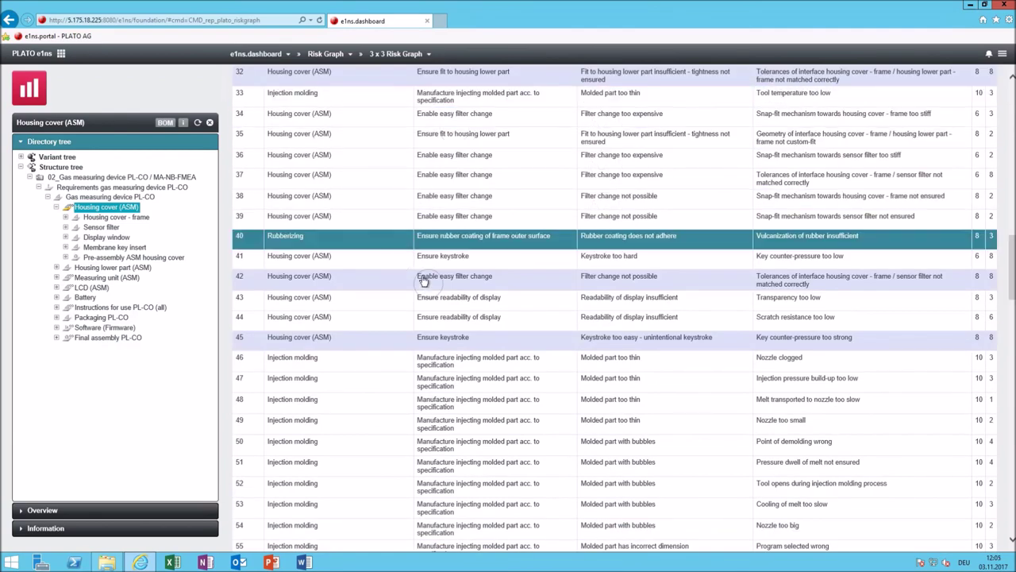
{"action": "left_click", "coordinate": [534, 282]}
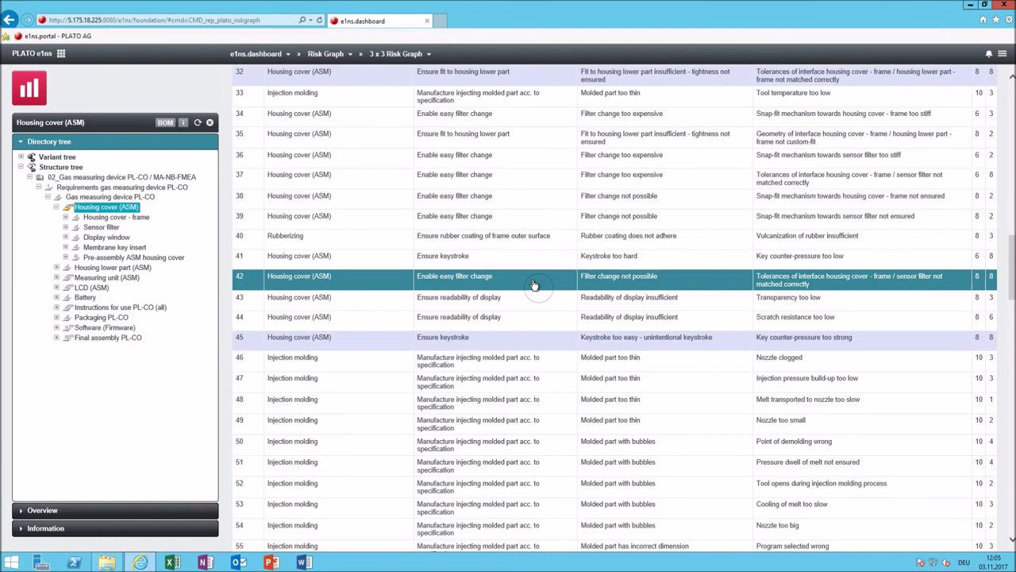